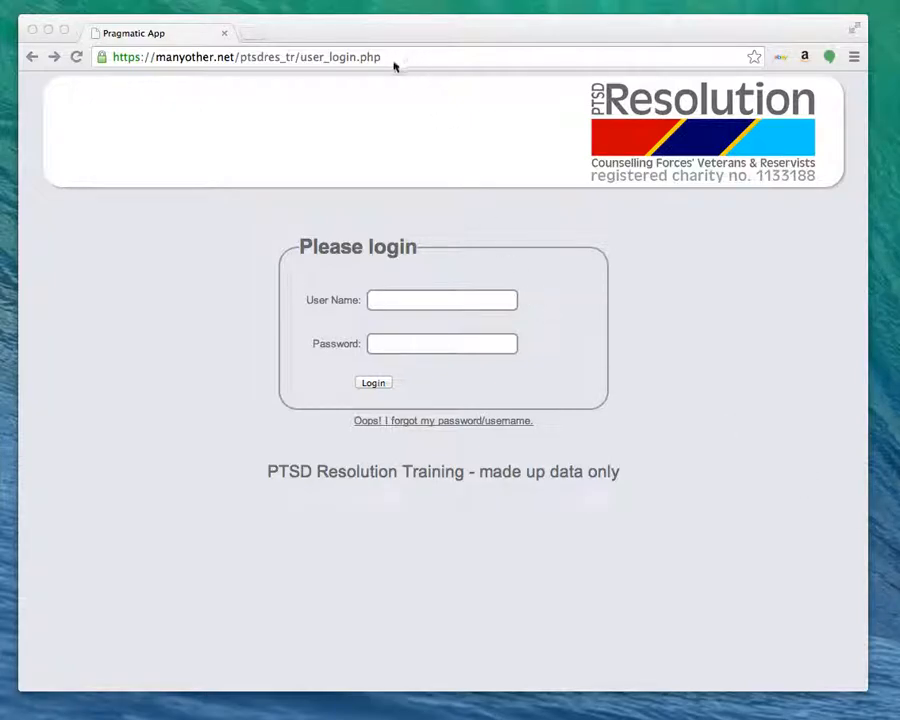
Log in to Pragmatic App with the Screener account's user name and password.
left_click(252, 34)
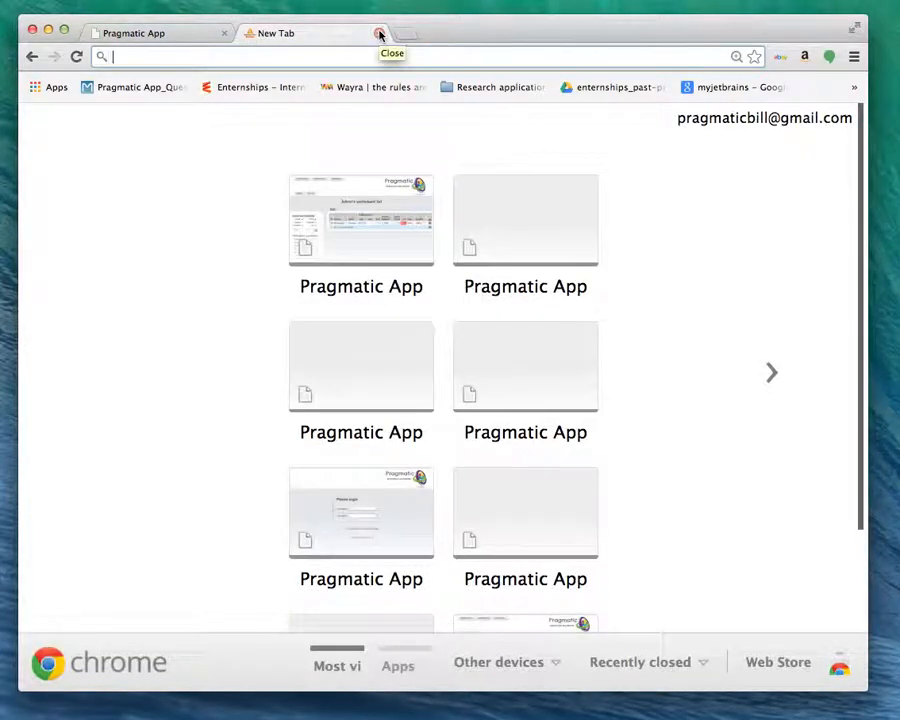
left_click(380, 34)
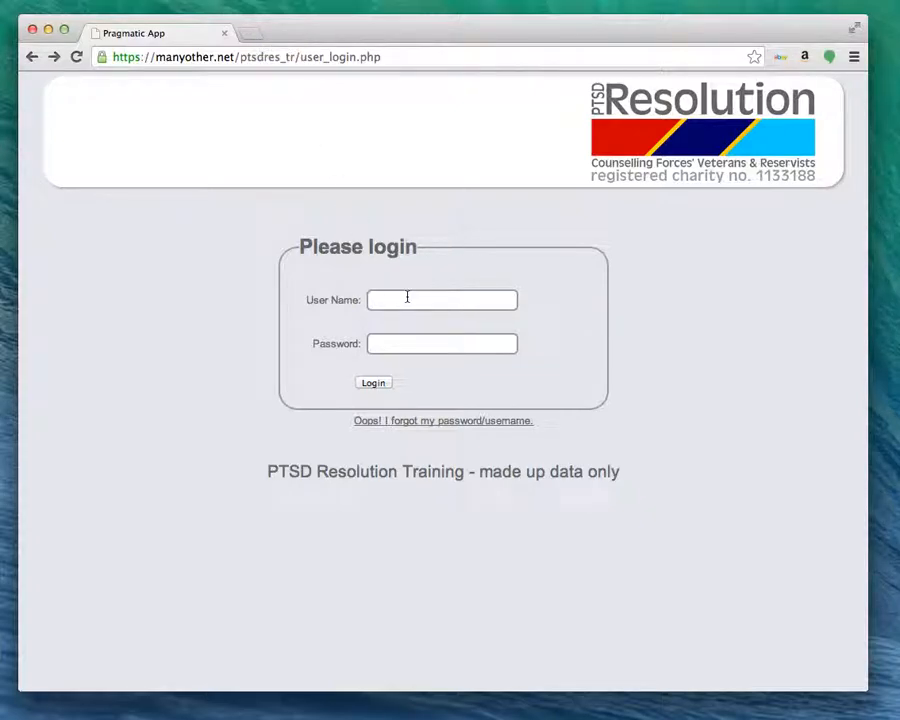
type("Sara")
type("ener")
left_click(389, 343)
type("*********")
left_click(374, 384)
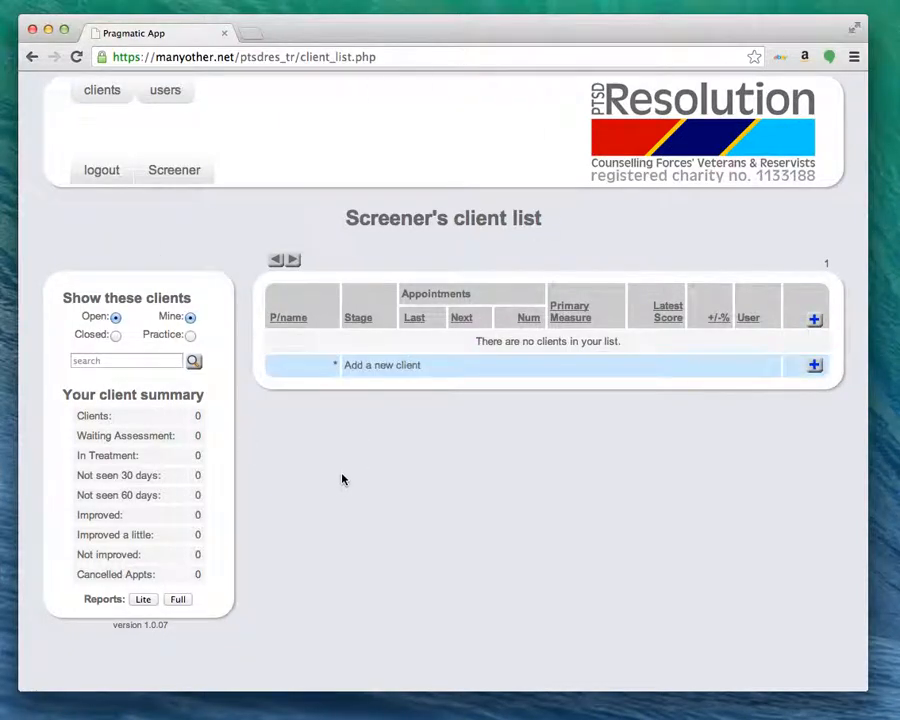
Start a new client and enter the client's full name as the P/name.
left_click(390, 367)
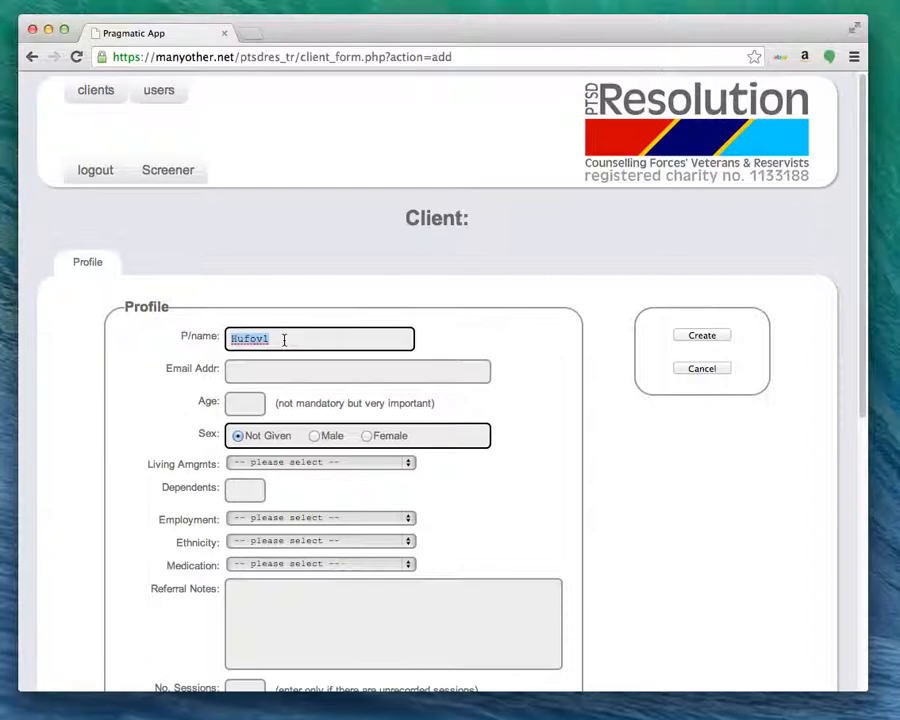
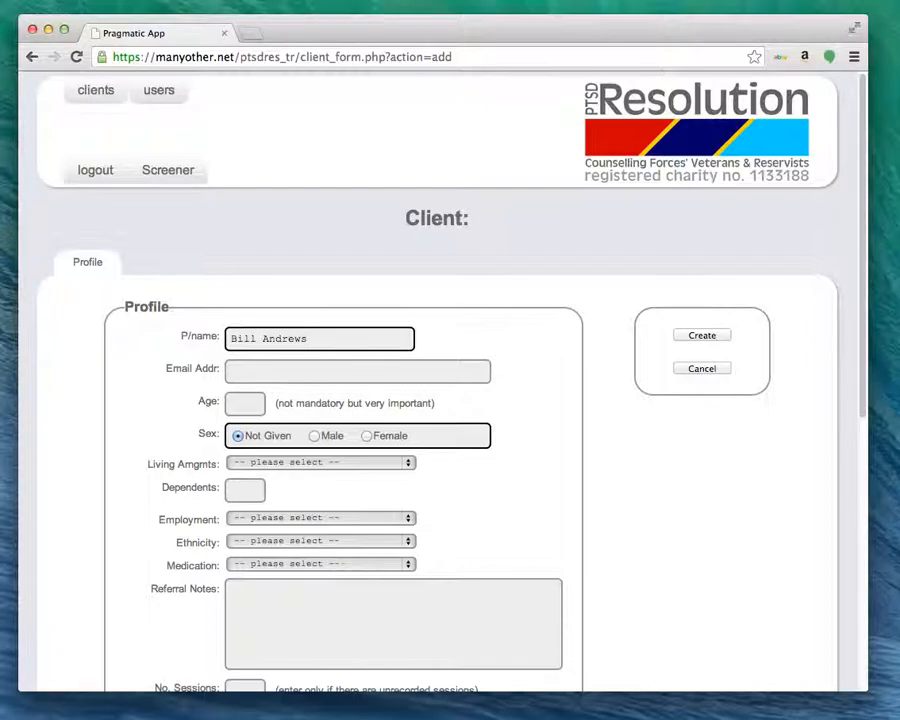
Enter age 58, sex Male, and living arrangement 'alone'.
left_click(250, 371)
left_click(252, 403)
type("58")
left_click(315, 438)
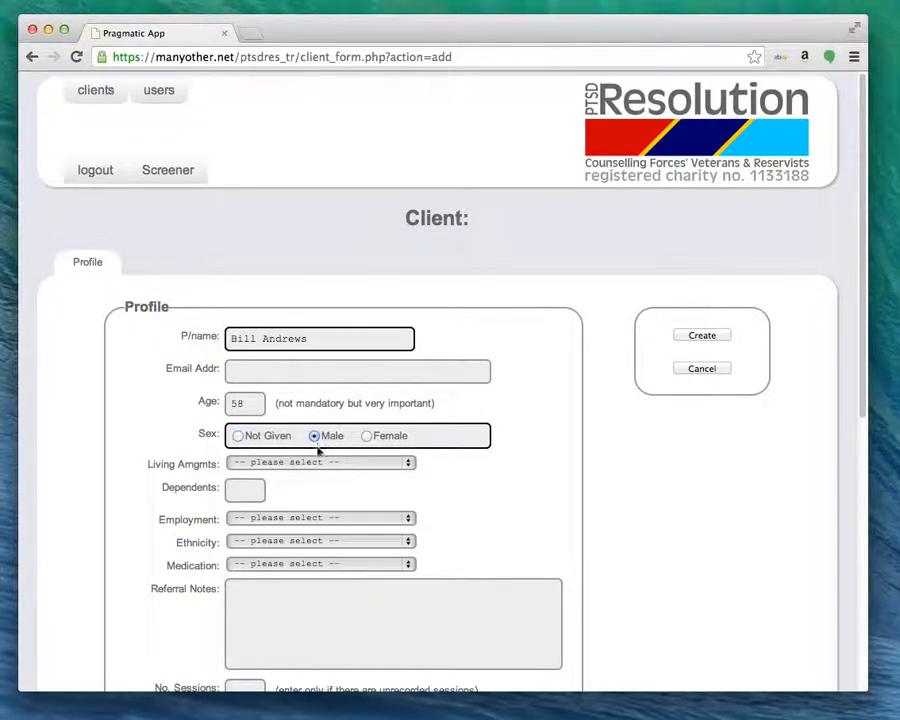
left_click(408, 463)
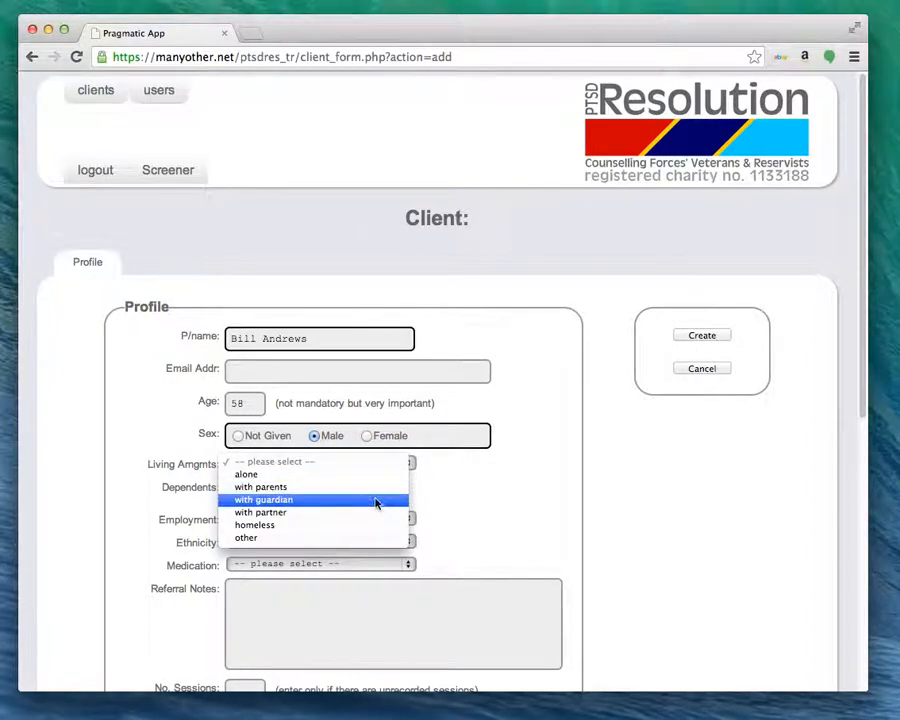
left_click(352, 477)
Set Dependents to 2, Employment to Employed, and Medication to Anti-Depressants.
left_click(256, 486)
type("2")
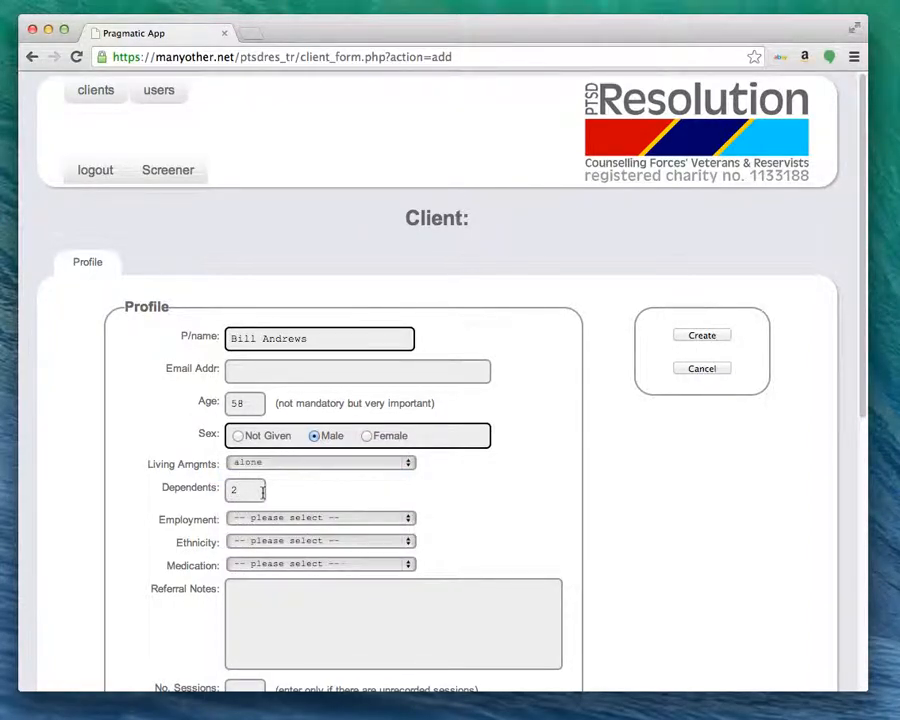
left_click(408, 519)
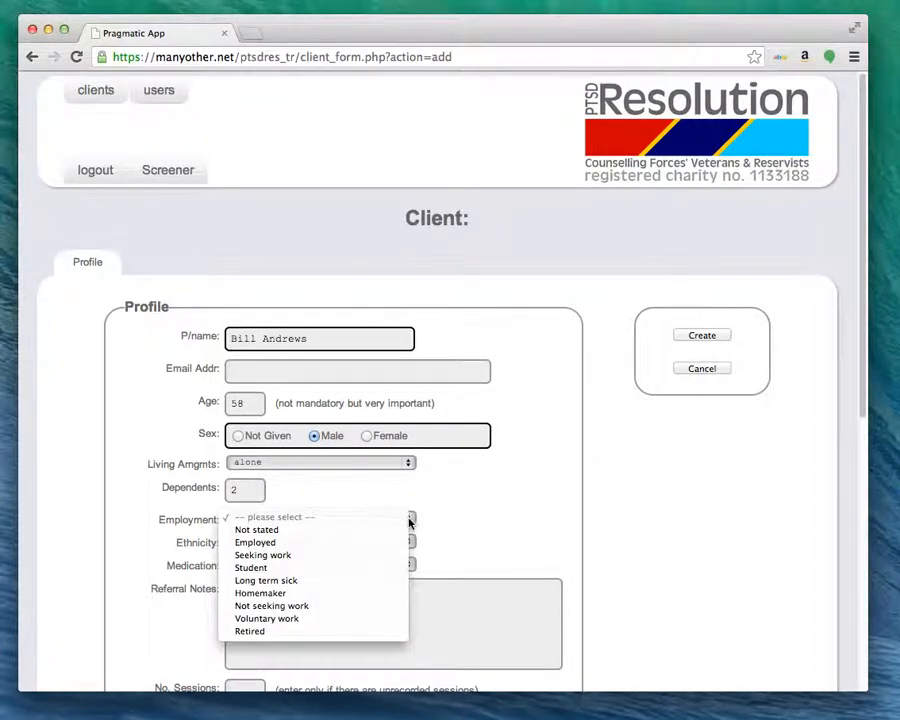
left_click(377, 544)
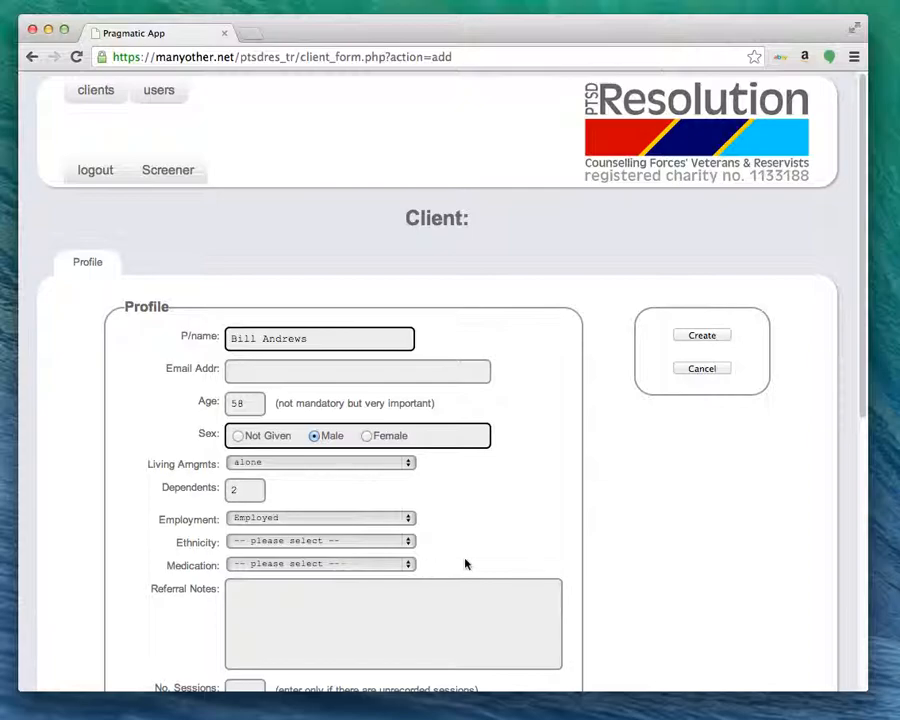
left_click(409, 566)
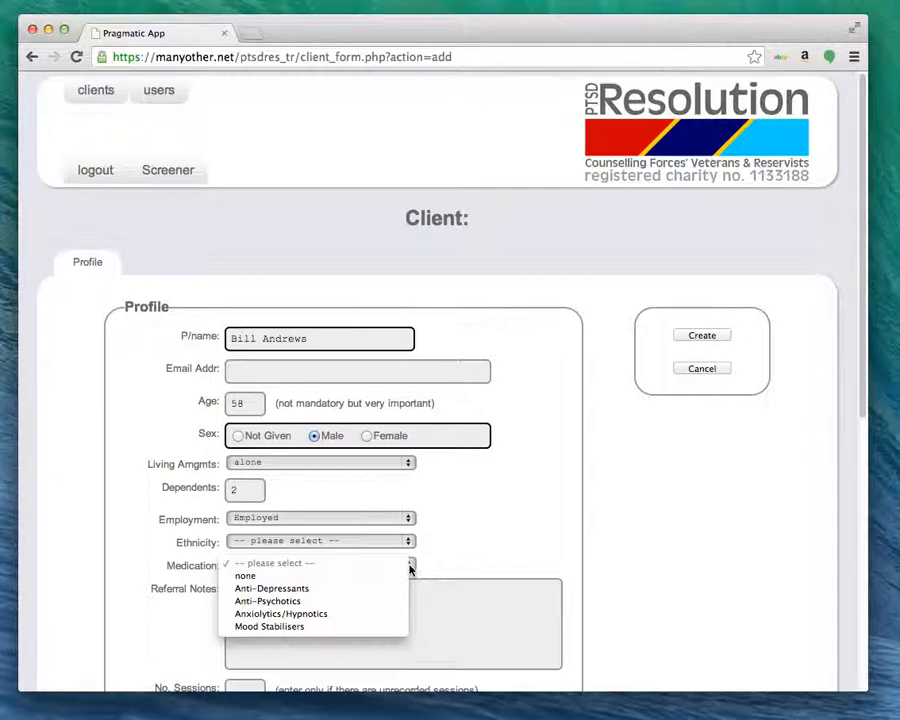
left_click(362, 589)
left_click(278, 587)
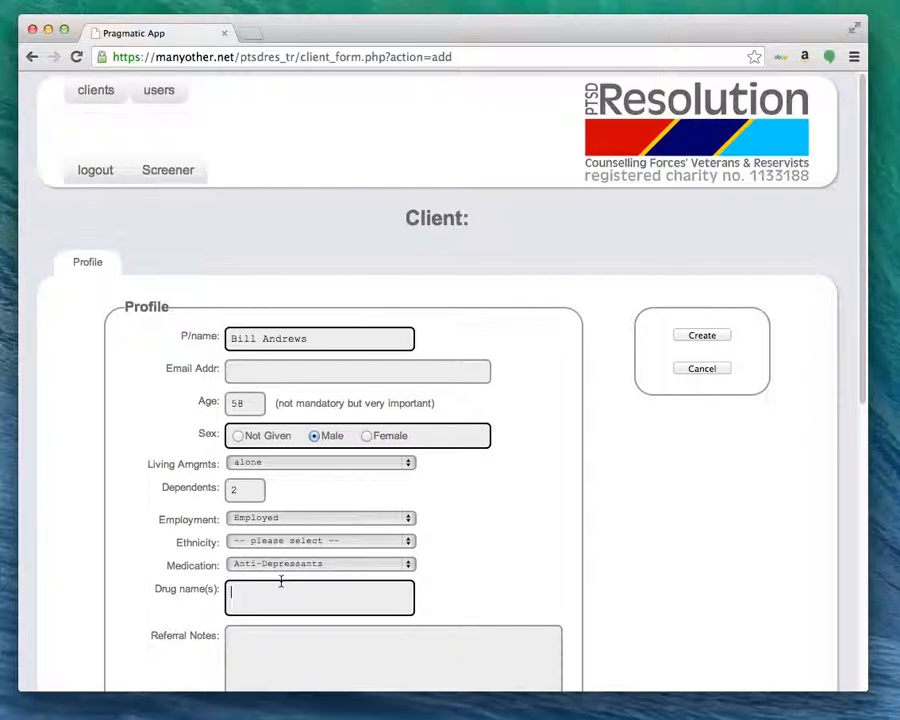
Enter '?' as the drug name and scroll down to the Default & Primary Measures section.
type("?")
scroll(330, 577, "down", 1)
scroll(330, 577, "down", 2)
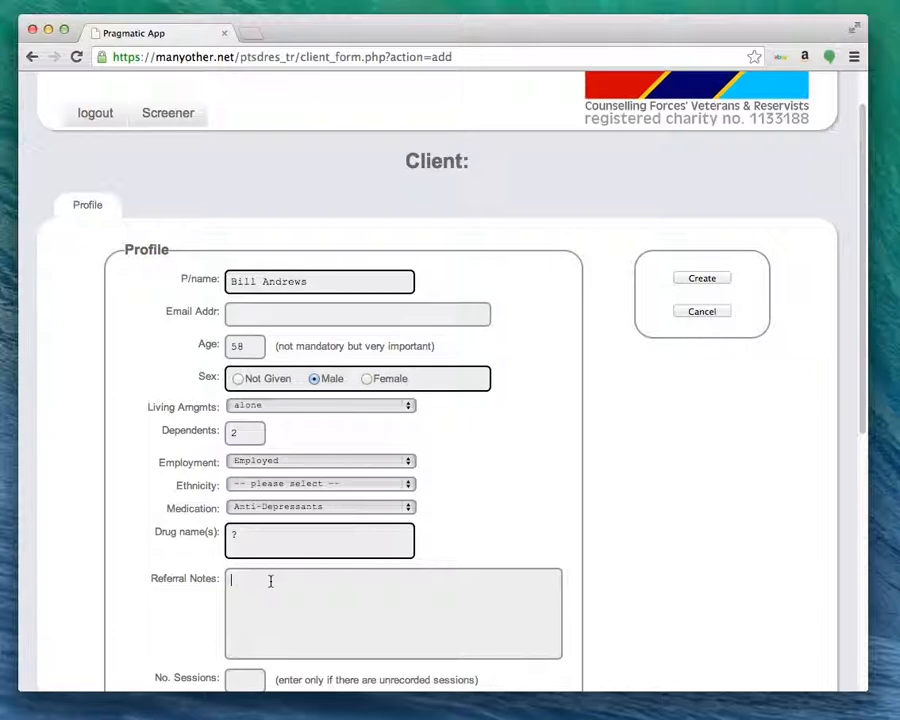
scroll(270, 581, "down", 2)
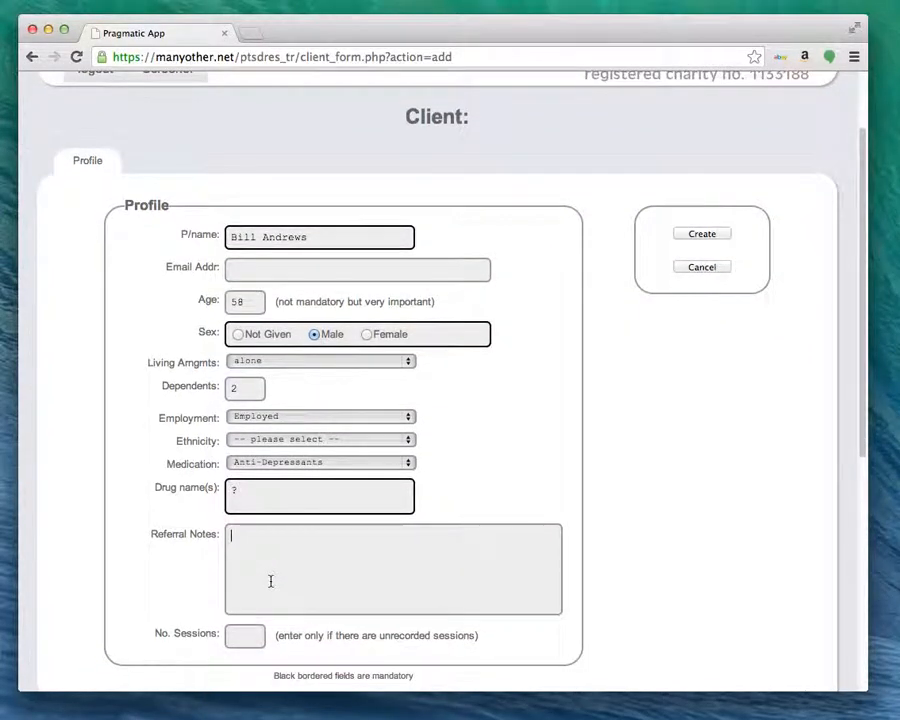
scroll(270, 581, "down", 1)
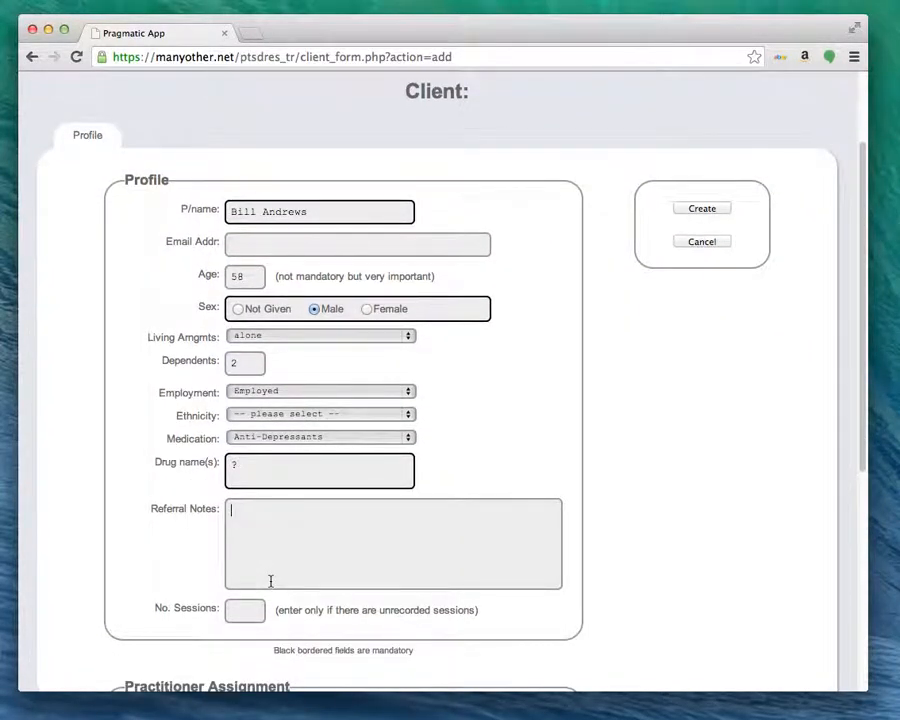
scroll(270, 581, "down", 4)
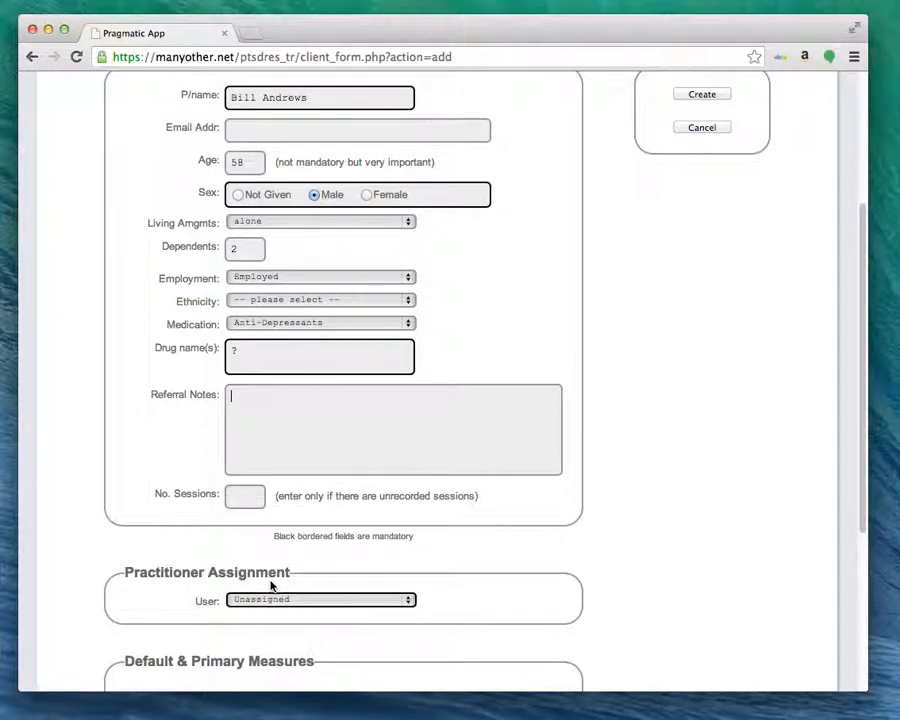
scroll(271, 584, "down", 5)
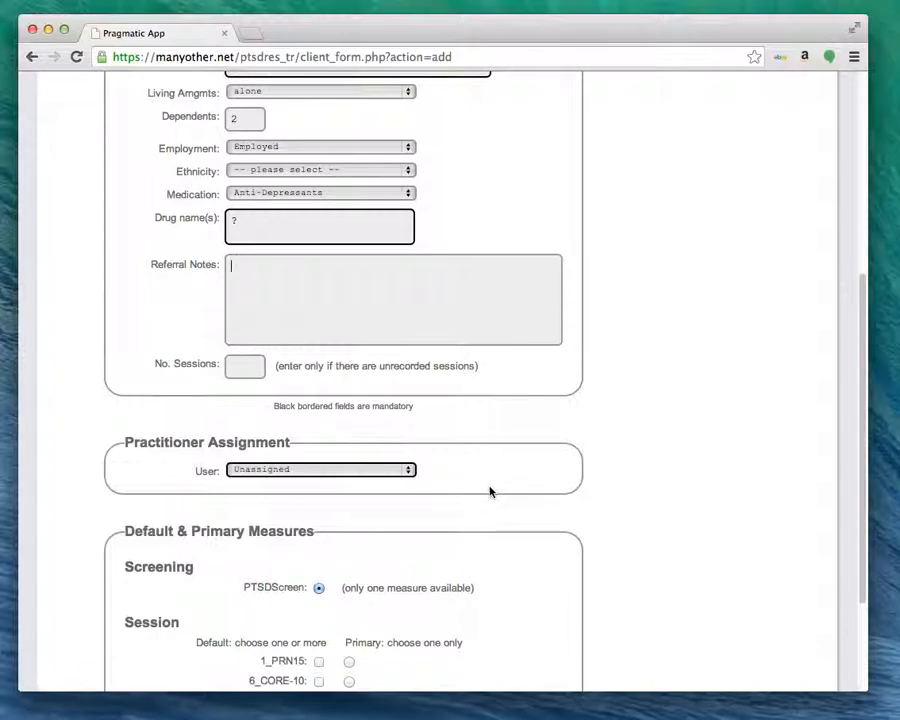
scroll(490, 491, "down", 5)
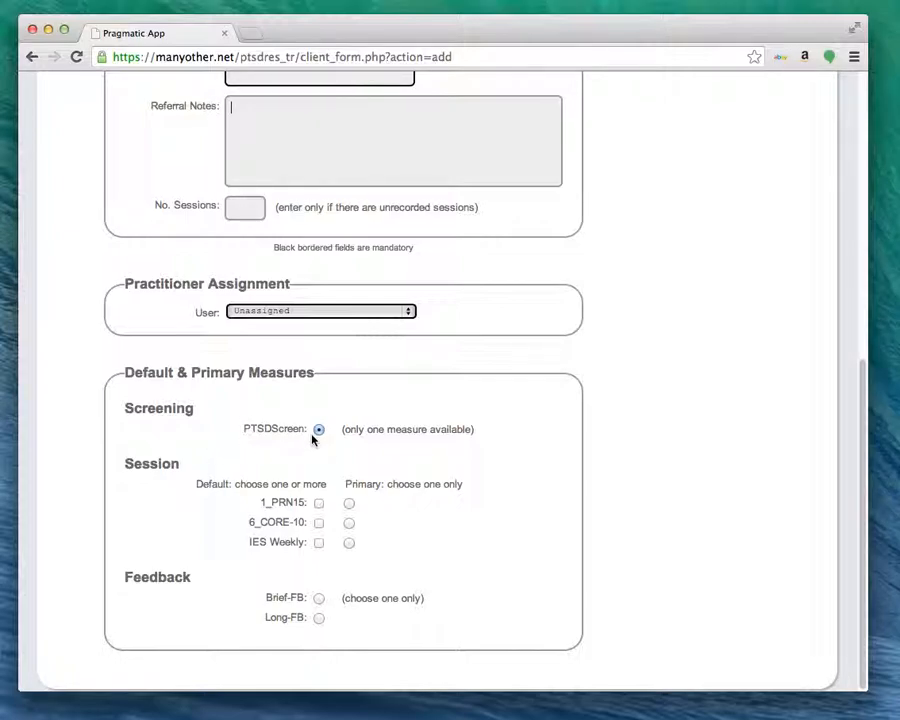
Pick 6_CORE-10 (primary) and IES Weekly measures with Brief-FB feedback, then Create.
left_click(319, 522)
left_click(319, 542)
left_click(349, 522)
left_click(319, 599)
scroll(613, 512, "up", 15)
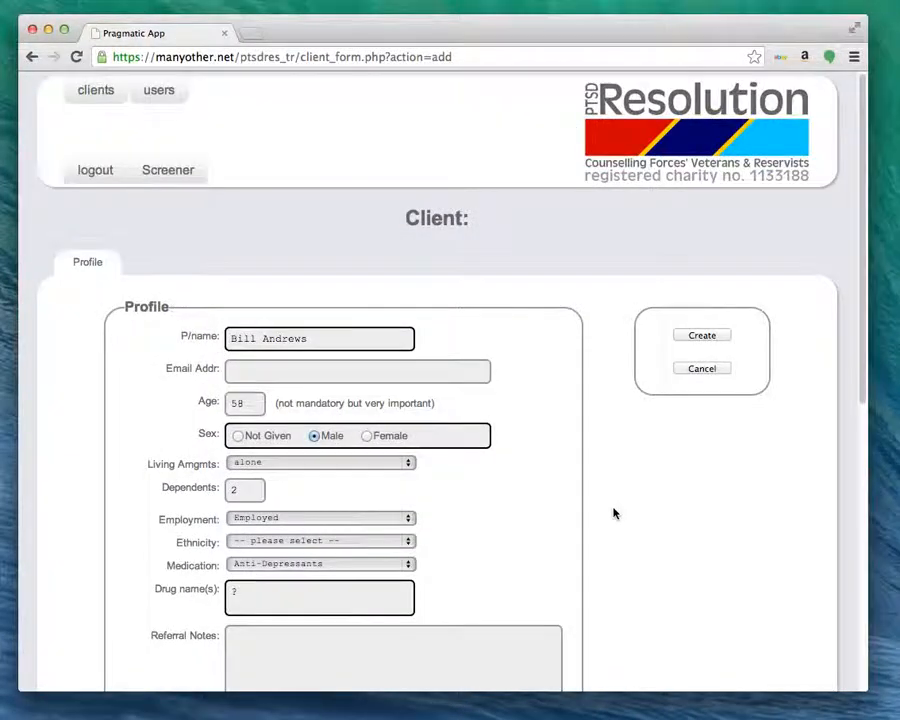
left_click(702, 336)
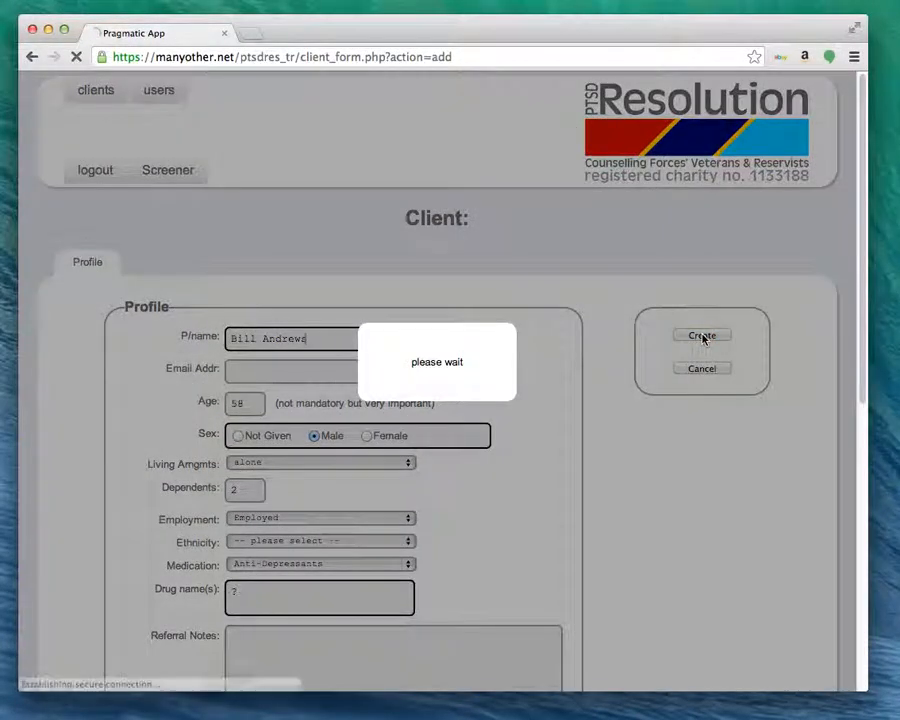